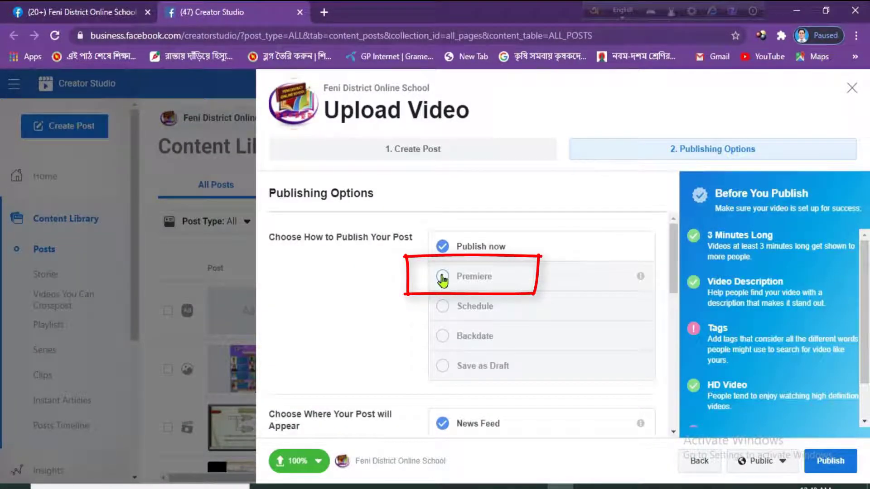
# - Select Premiere as the video's publishing option
pyautogui.click(442, 278)
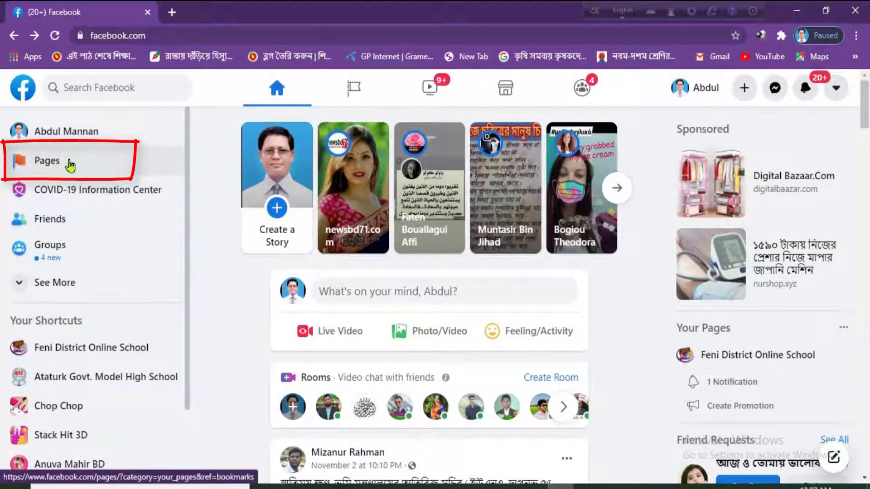
# - Go to Pages in the Facebook sidebar to list the pages you manage
pyautogui.click(63, 165)
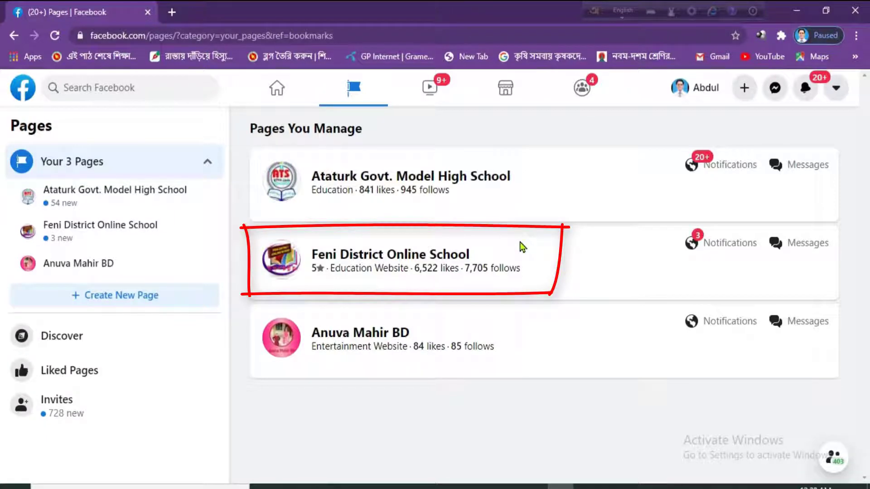
# - Go to the Feni District Online School page and scroll down its Manage Page sidebar
pyautogui.click(367, 257)
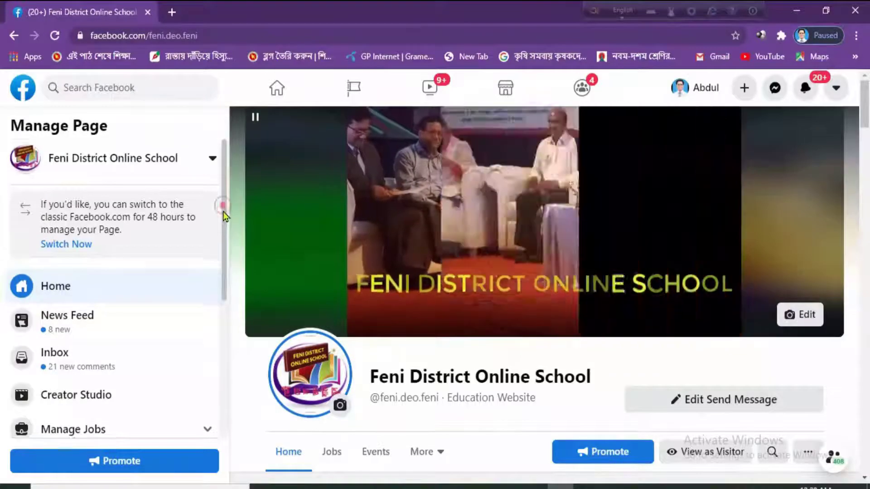
pyautogui.moveTo(224, 207); pyautogui.dragTo(224, 352)
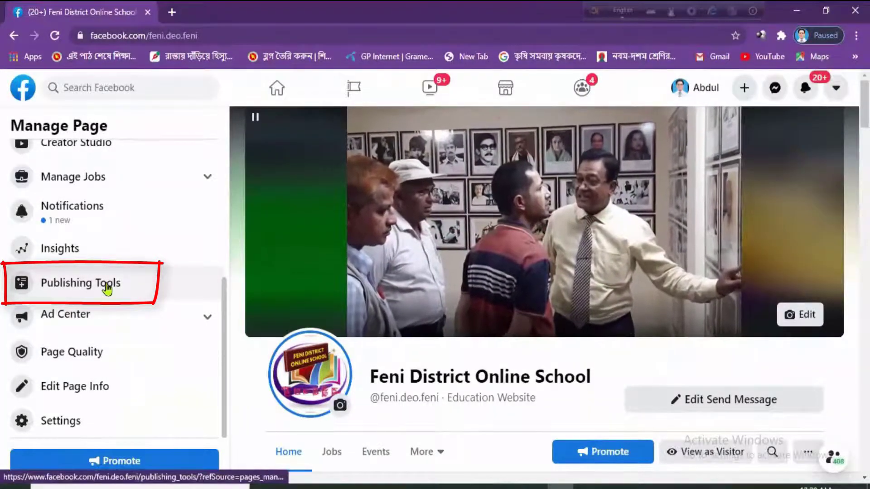
# - Reach the page's Creator Studio Content Library posts through Publishing Tools
pyautogui.click(108, 287)
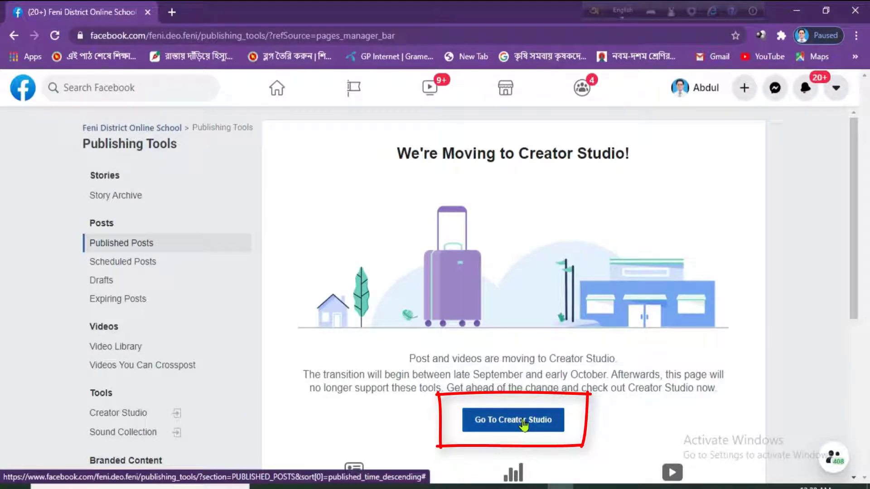
pyautogui.click(523, 421)
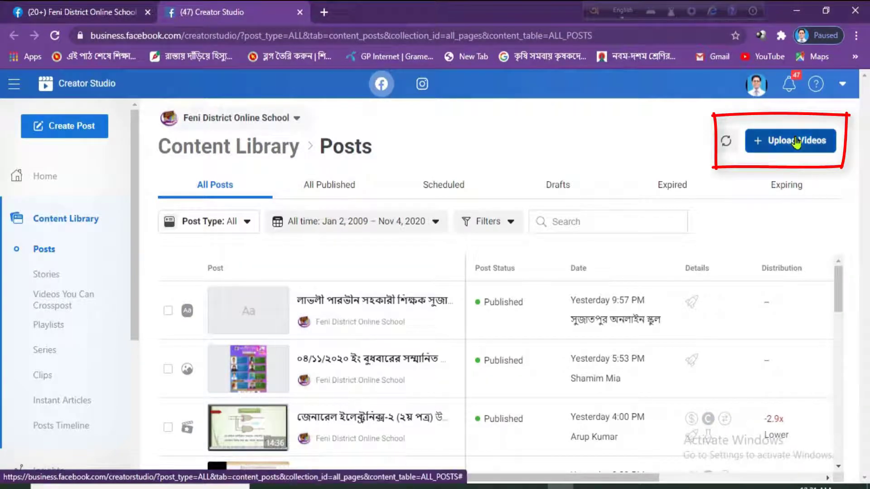
# - Choose Upload Videos > Single Video to bring up the file chooser
pyautogui.click(796, 142)
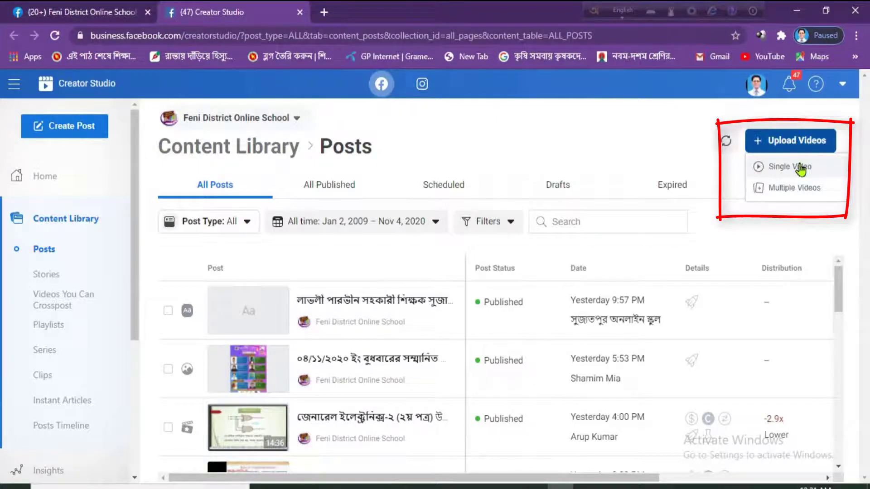
pyautogui.click(800, 168)
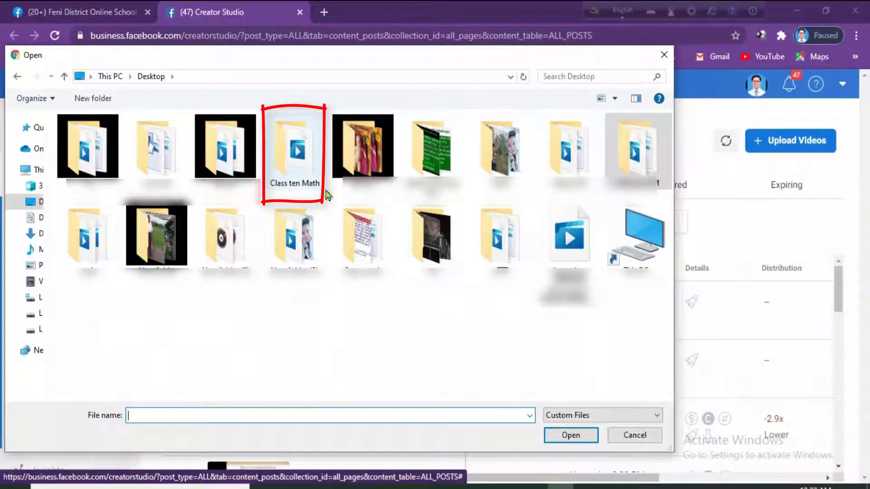
pyautogui.moveTo(295, 146)
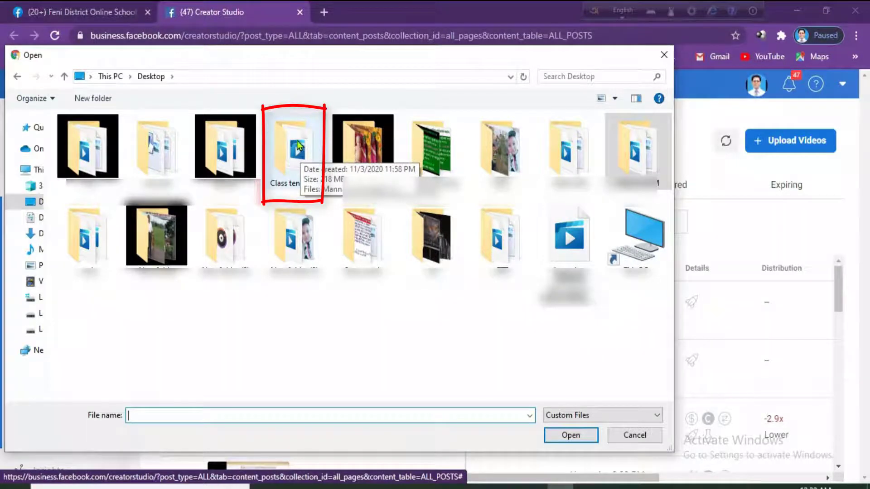
# - Pick the lesson video from the Desktop's Class ten Math folder to begin uploading
pyautogui.doubleClick(295, 144)
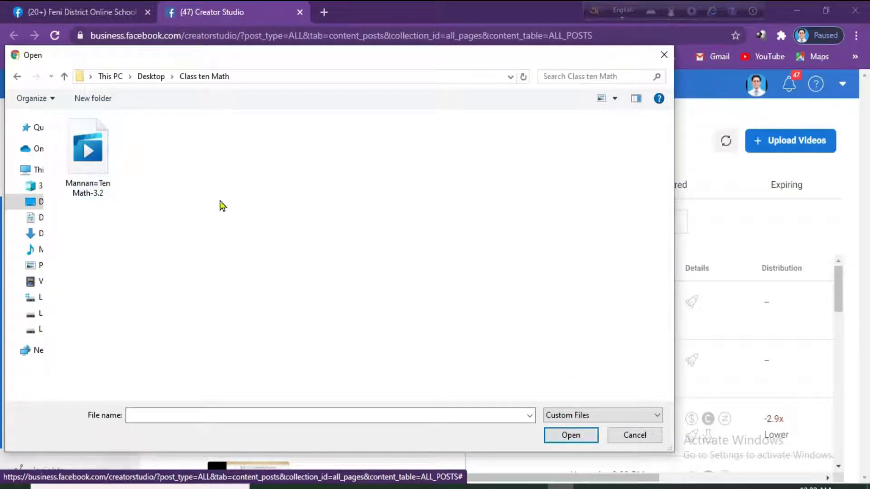
pyautogui.doubleClick(91, 153)
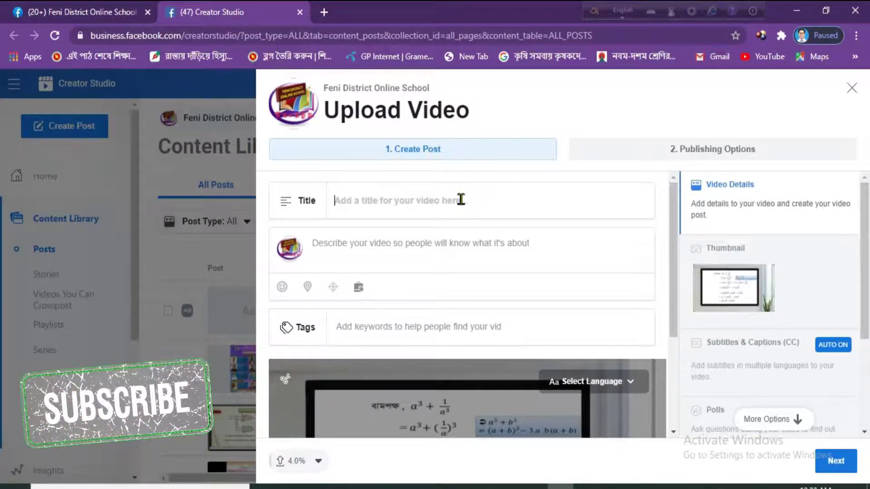
# - Enter 'Math' in the Tags field and zoom the browser in twice
pyautogui.write('Mat')
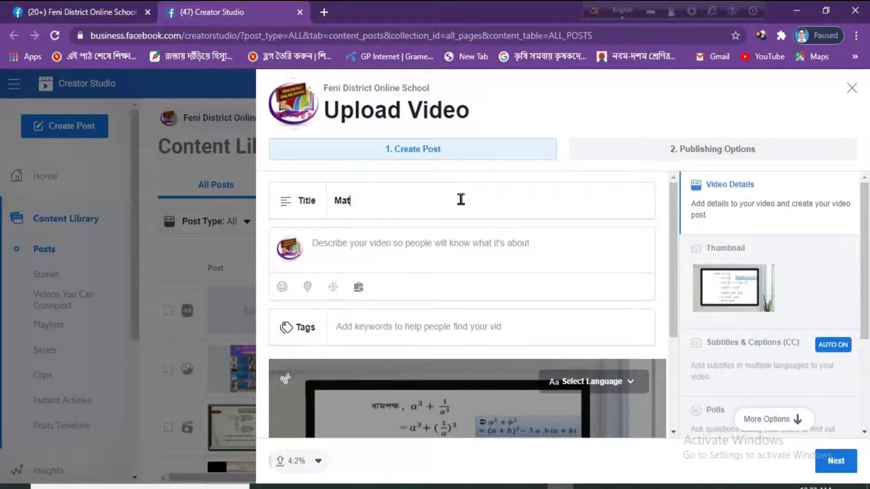
pyautogui.write('h, Class nine-ten, Ex-3.2')
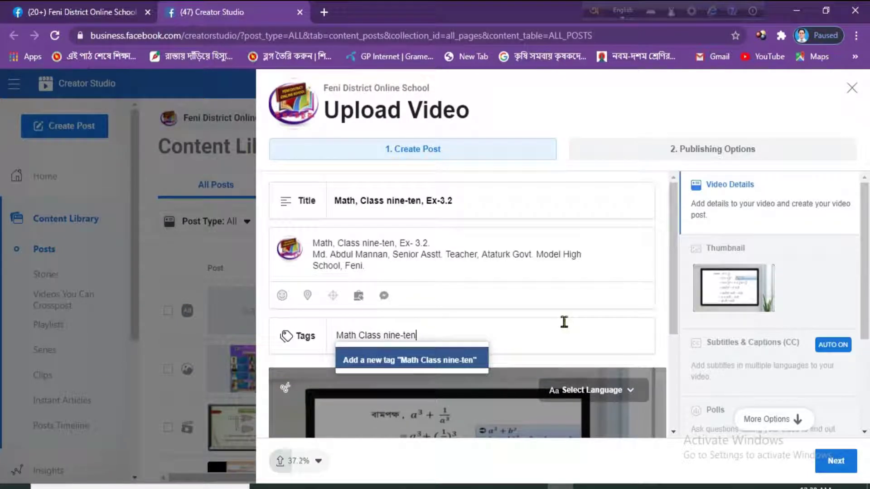
pyautogui.hotkey('ctrl', '+')
pyautogui.hotkey('ctrl', '+')
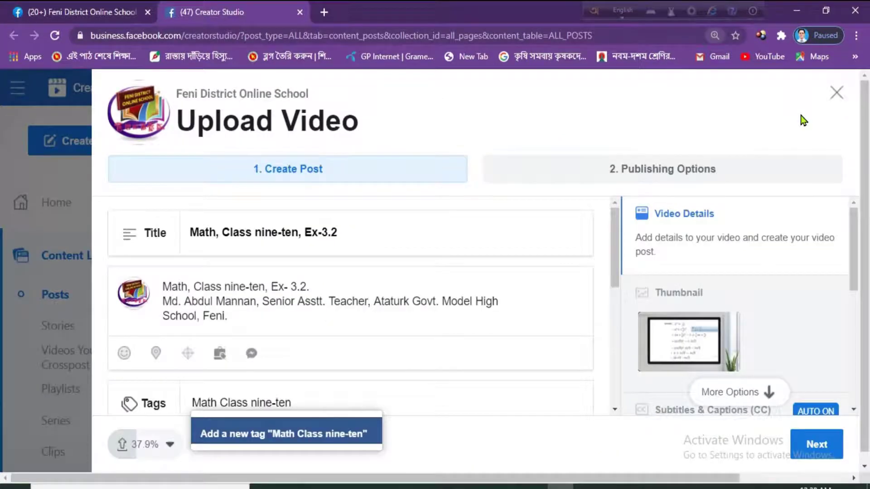
pyautogui.hotkey('ctrl', '+')
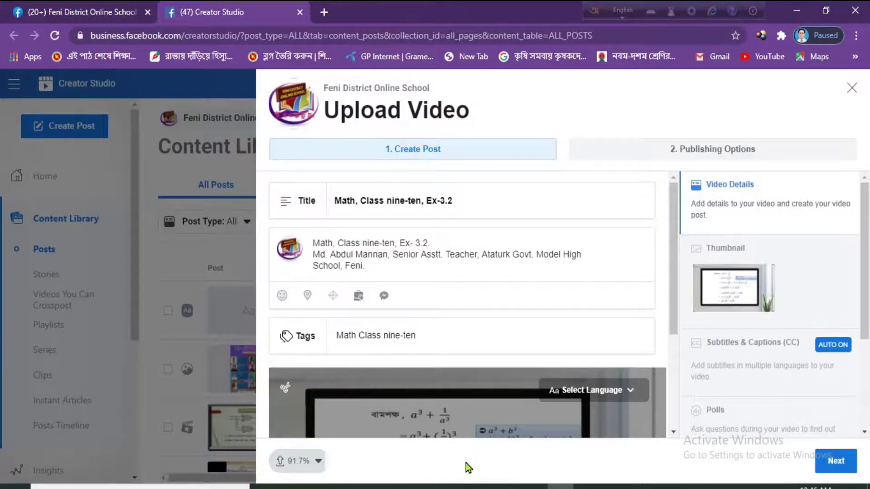
# - Check the video preview and continue to Publishing Options
pyautogui.scroll(-3, 674, 349)
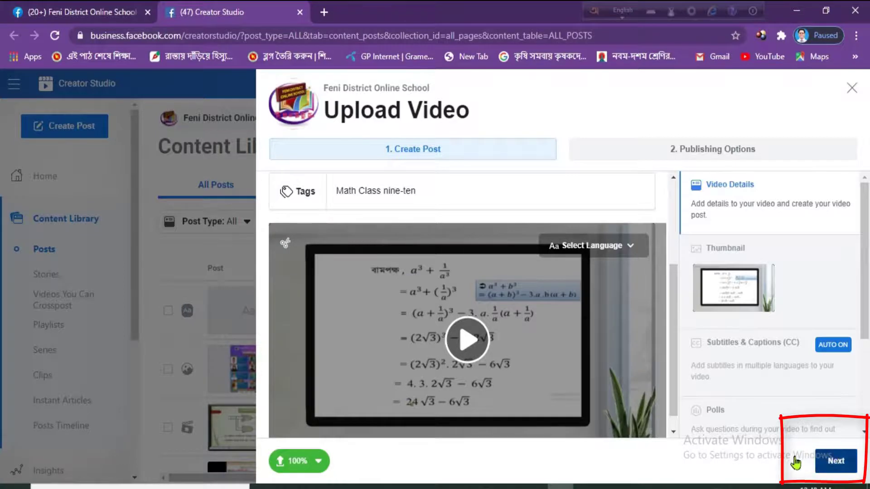
pyautogui.click(806, 461)
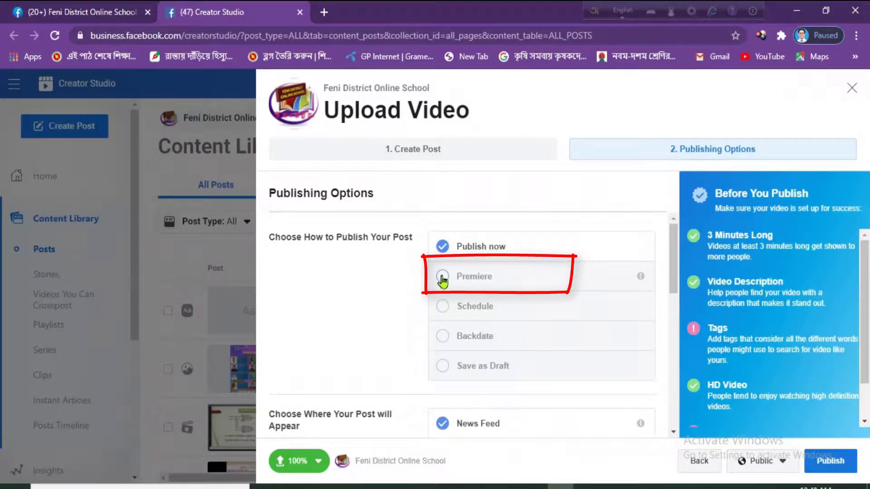
# - Switch the publishing choice from Publish now to Premiere
pyautogui.click(442, 276)
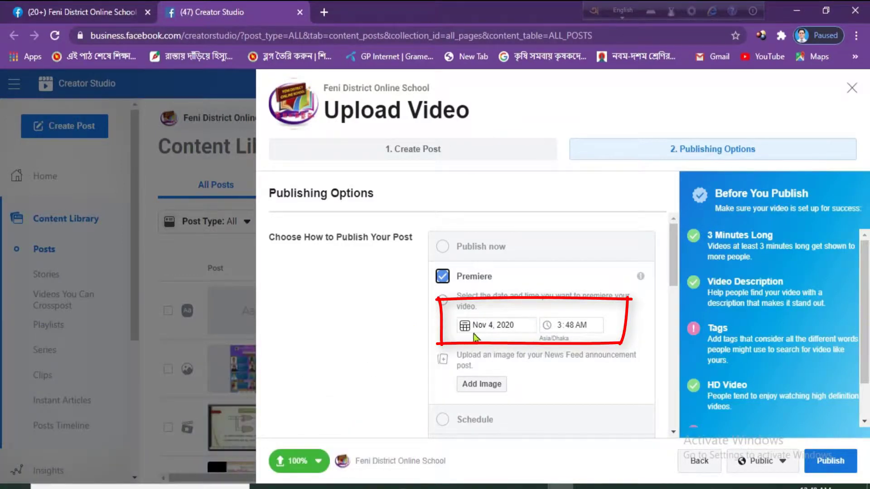
# - Set the Premiere start time to 12:00 PM on Nov 4, 2020
pyautogui.click(582, 329)
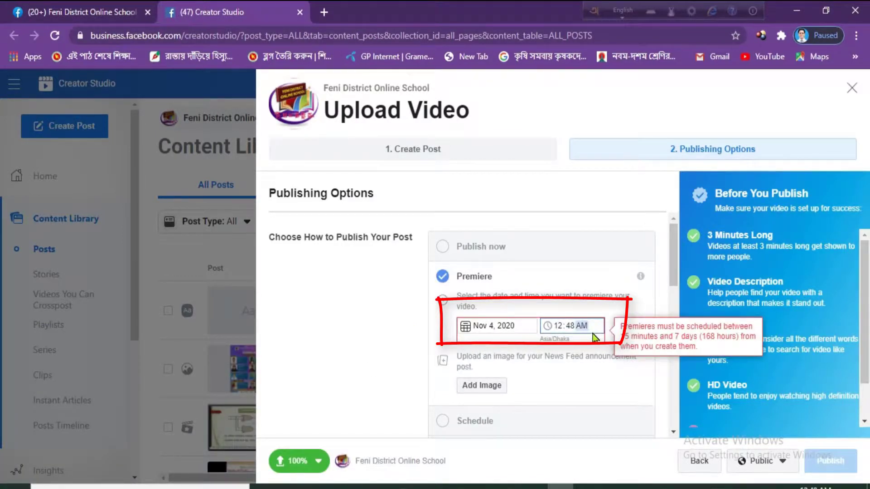
pyautogui.press('Up')
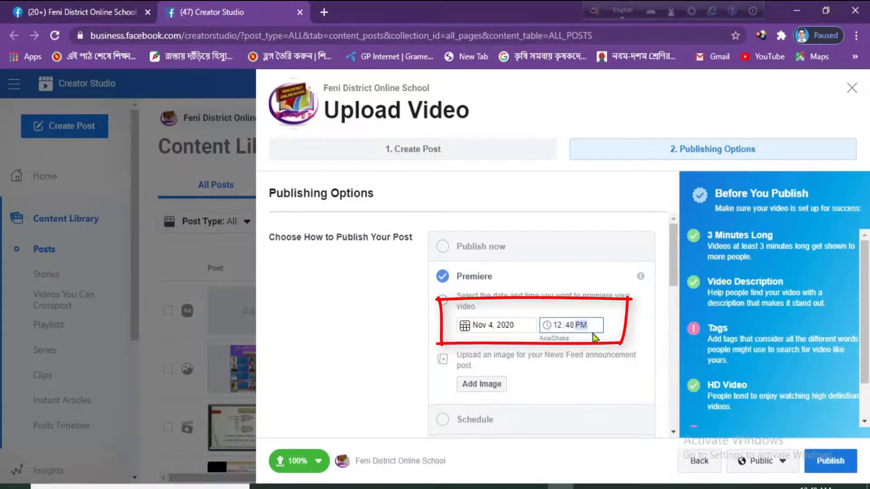
pyautogui.press('Left')
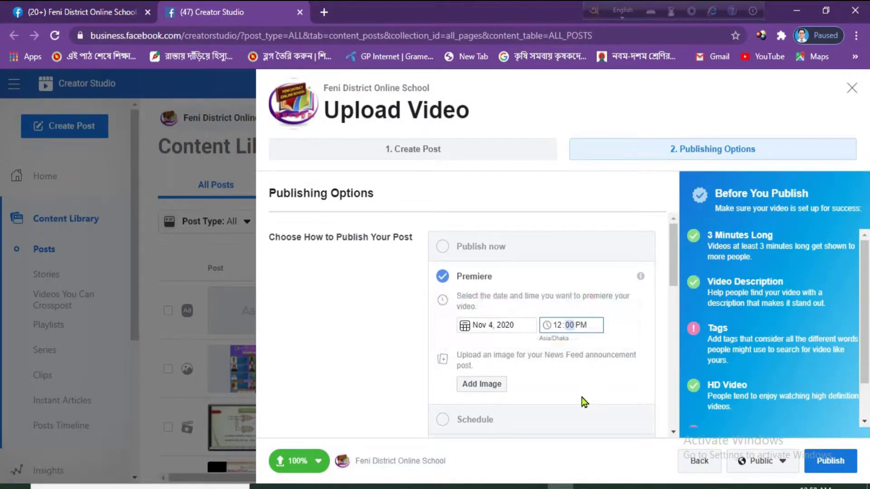
pyautogui.scroll(-3, 601, 403)
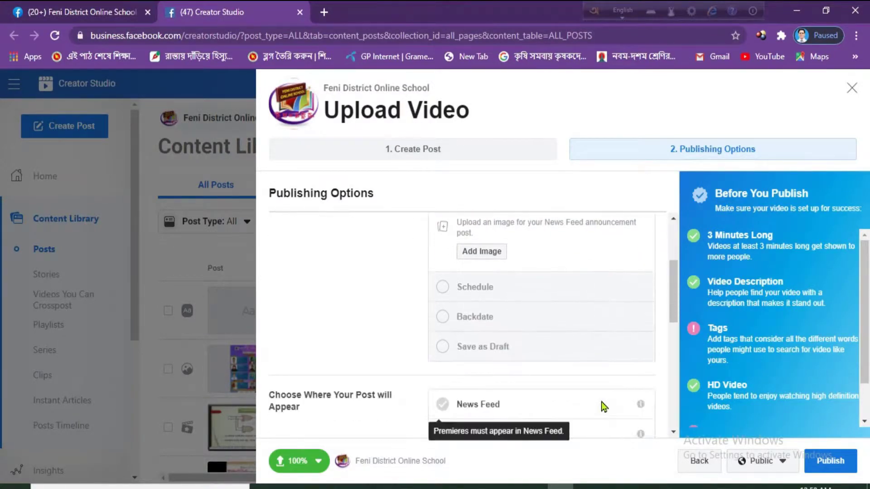
pyautogui.scroll(-3, 605, 401)
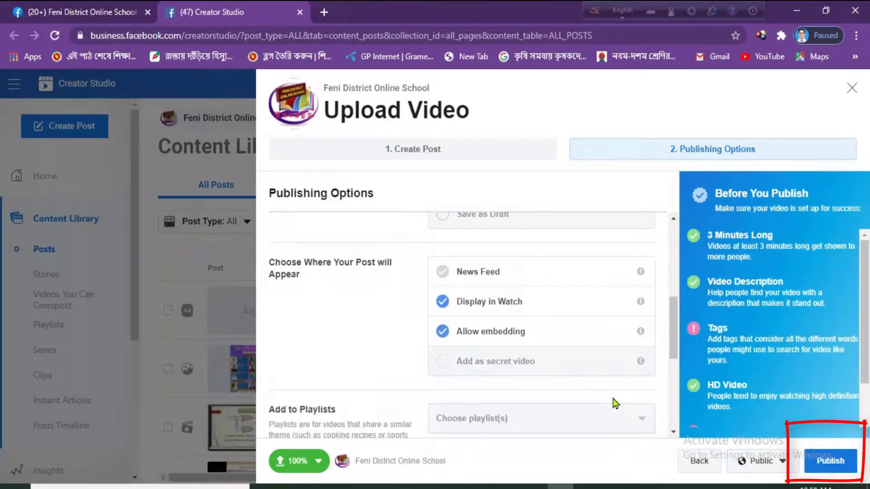
pyautogui.scroll(-5, 609, 399)
pyautogui.scroll(-1, 617, 404)
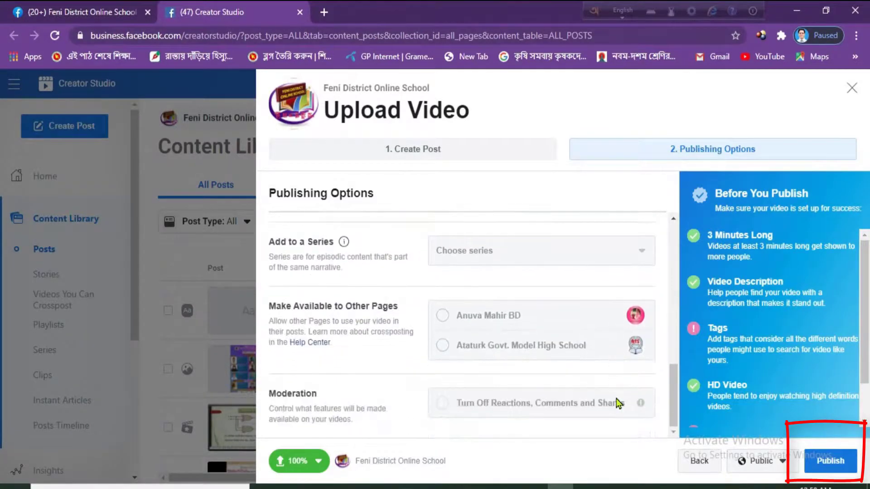
pyautogui.scroll(2, 618, 403)
pyautogui.scroll(2, 625, 388)
pyautogui.scroll(2, 625, 374)
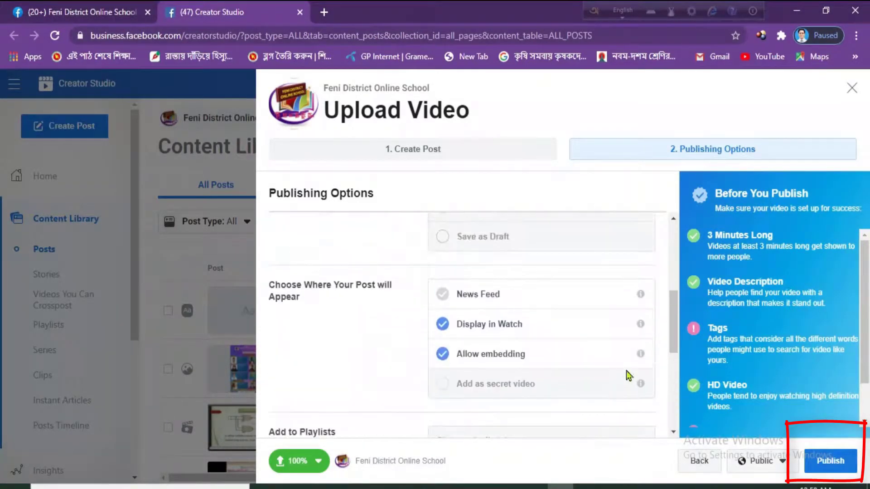
pyautogui.scroll(2, 627, 374)
pyautogui.scroll(3, 649, 305)
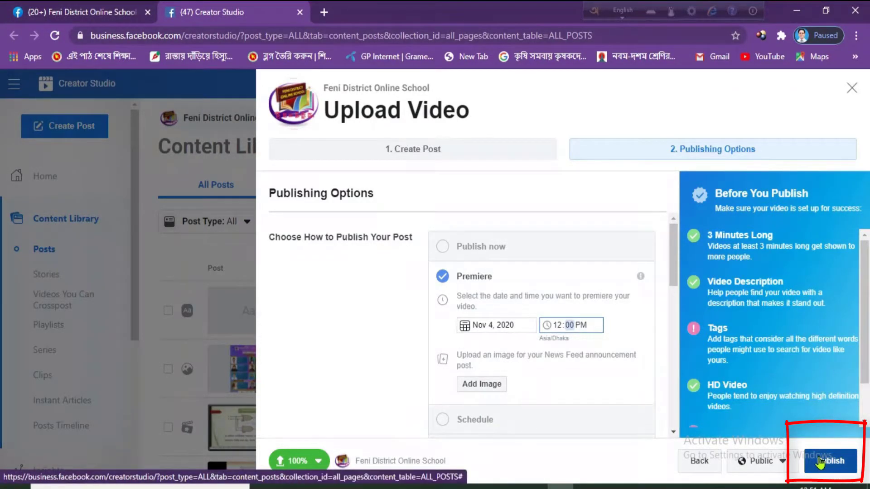
# - Publish the scheduled Premiere math video and dismiss the processing notice
pyautogui.click(820, 462)
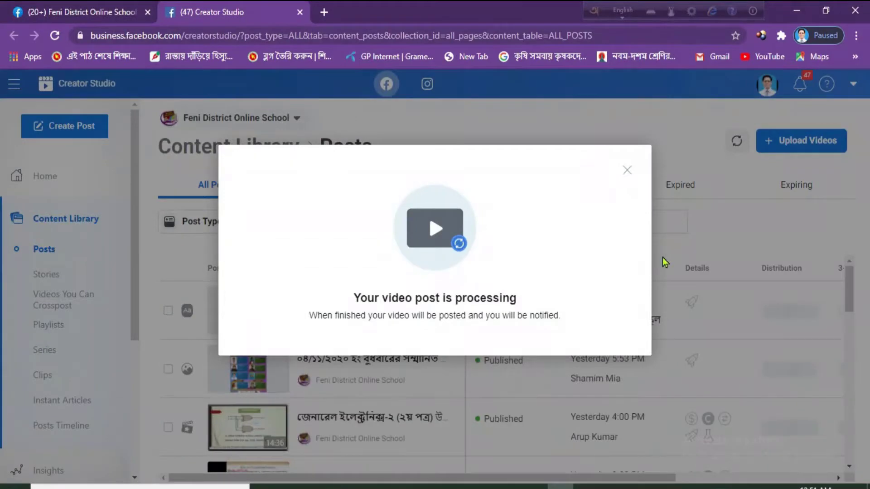
pyautogui.press('Escape')
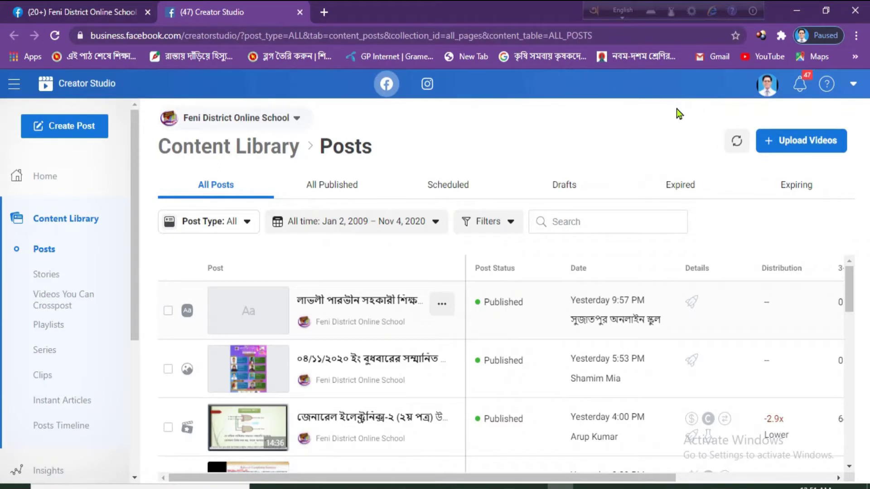
# - Close the Creator Studio tab and step back through the school page and managed pages to the home feed
pyautogui.hotkey('ctrl', 'w')
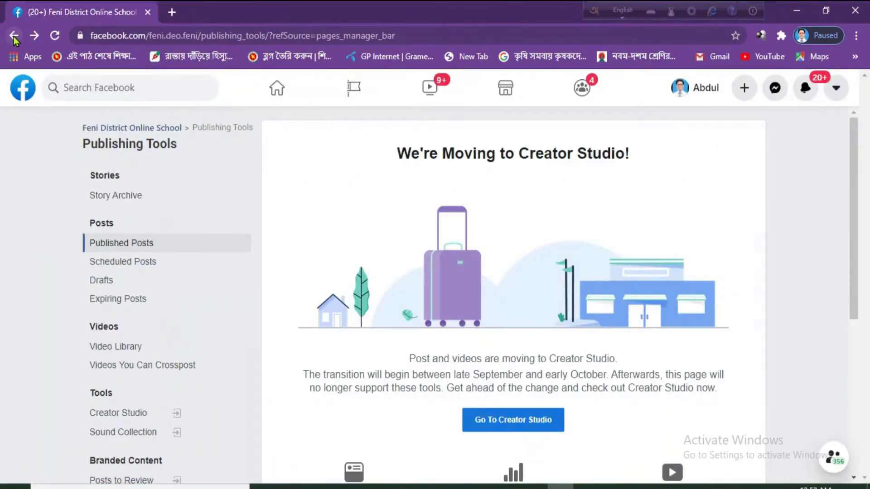
pyautogui.click(14, 36)
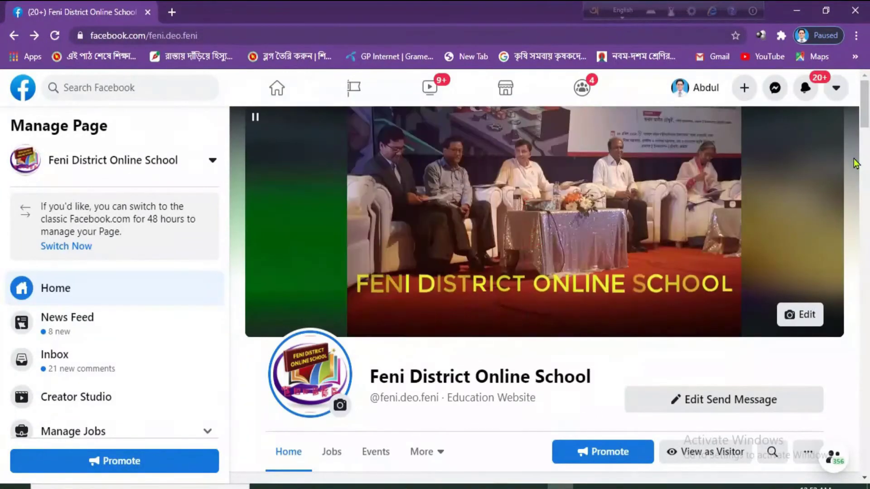
pyautogui.click(14, 36)
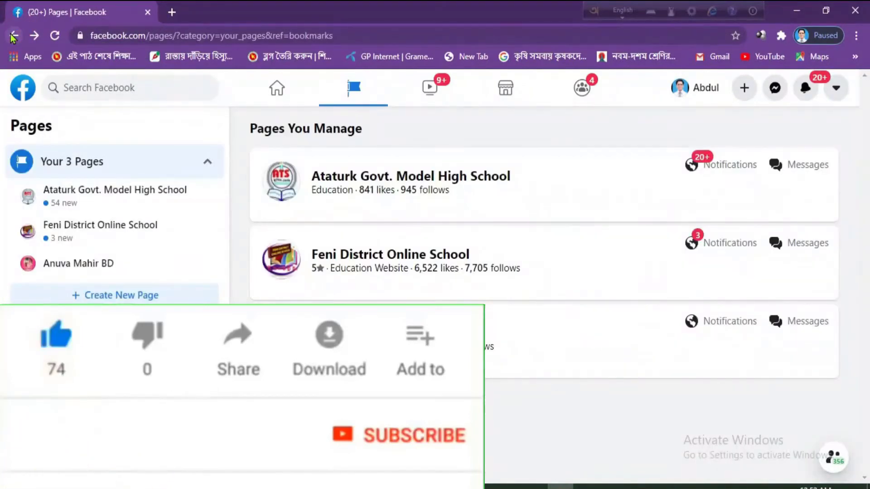
pyautogui.click(13, 36)
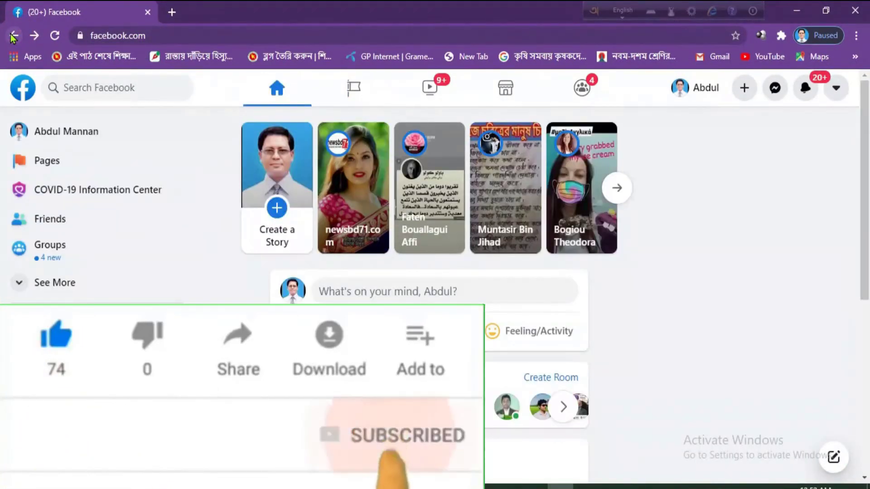